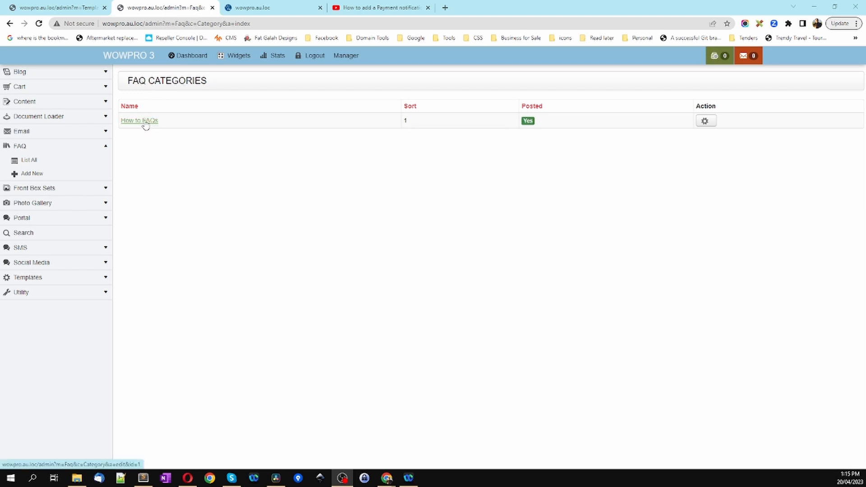
# Create a posted FAQ category named "Safety" with sort 2, and save it back to the category list.
pyautogui.click(33, 174)
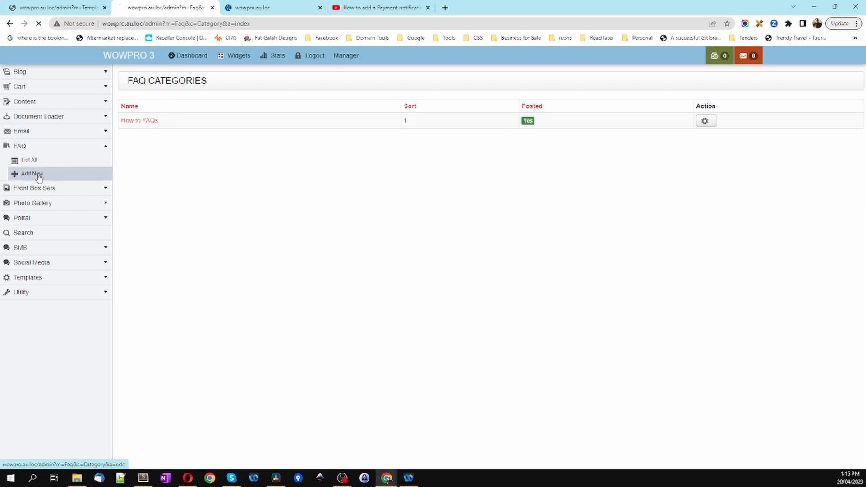
pyautogui.click(222, 86)
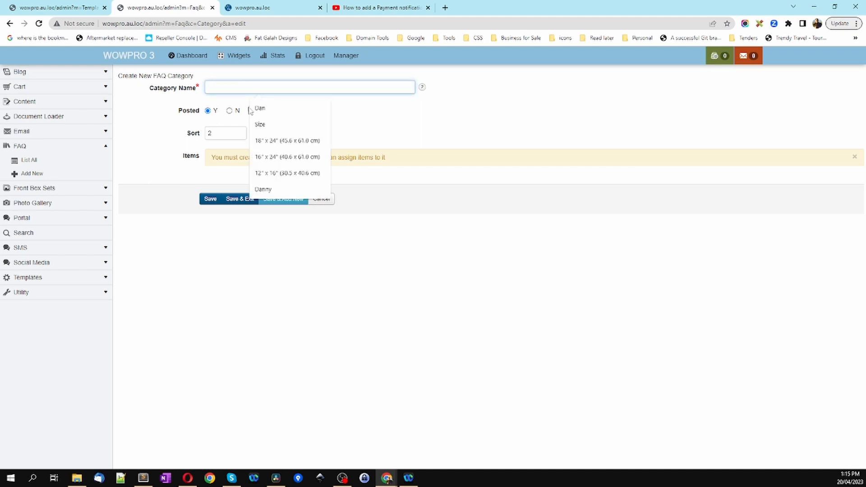
pyautogui.write('Sa')
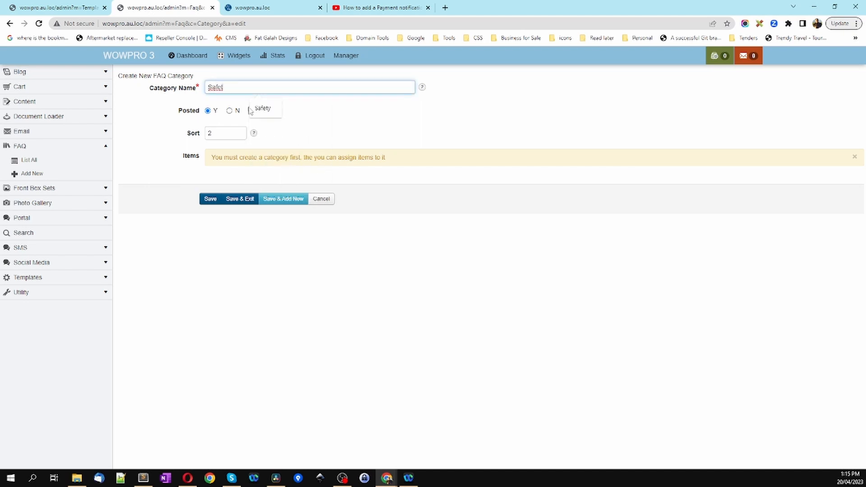
pyautogui.write('fet')
pyautogui.click(252, 110)
pyautogui.click(241, 200)
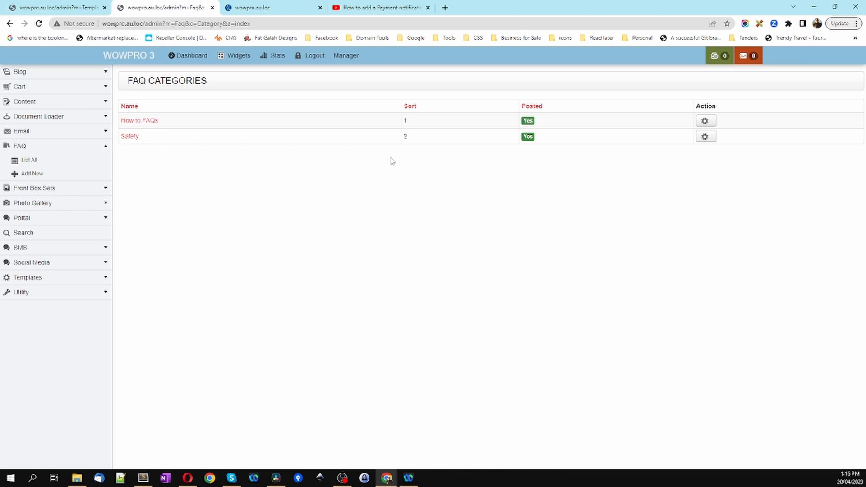
# Rename the "Safety" FAQ category to "Portal" and save it back to the category list.
pyautogui.click(705, 137)
pyautogui.click(670, 150)
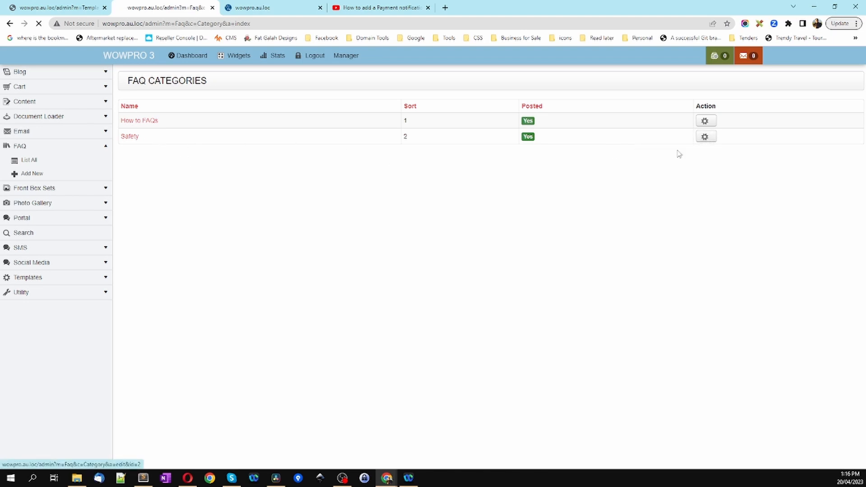
pyautogui.doubleClick(235, 87)
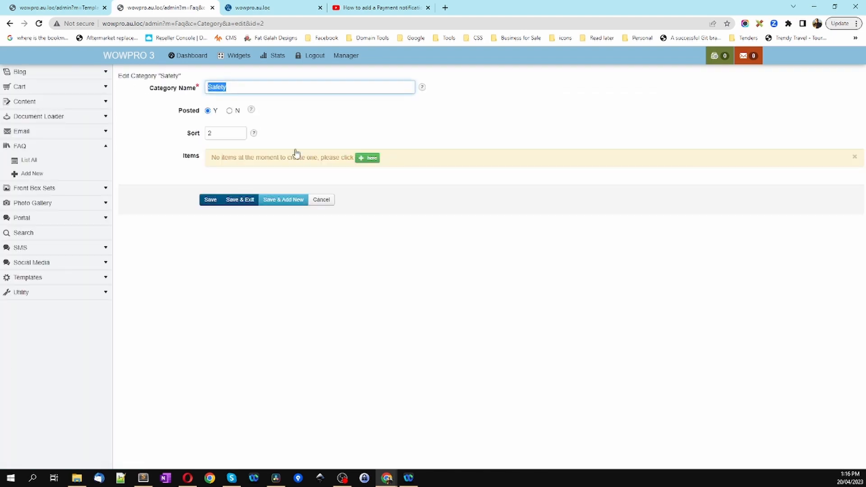
pyautogui.write('Portal')
pyautogui.click(239, 199)
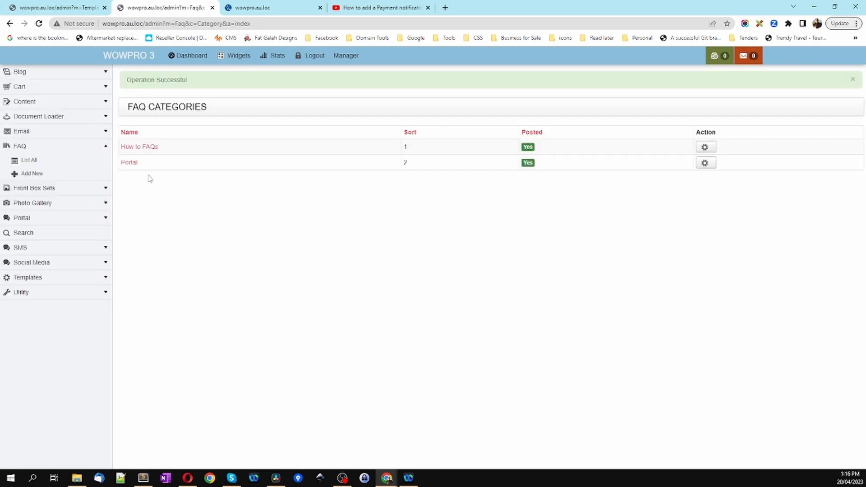
# Start a new FAQ item in the Portal category, with the YouTube video title "How to add a Payment notification" copied in as its question.
pyautogui.click(130, 163)
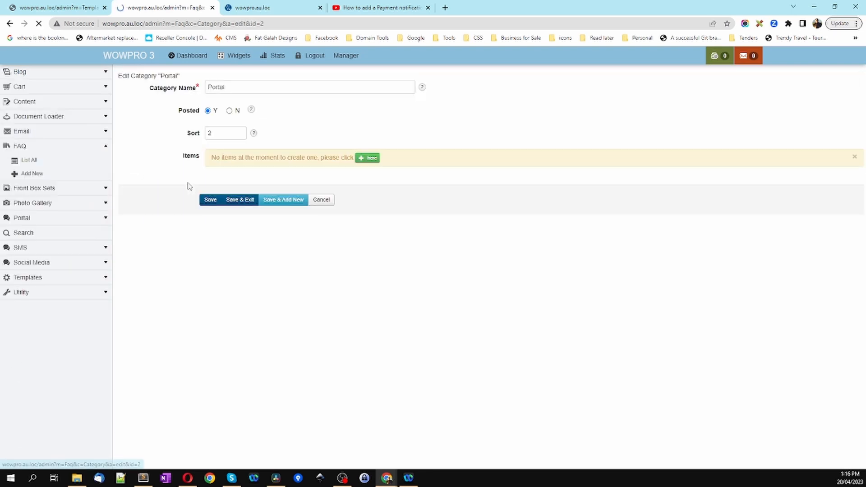
pyautogui.click(368, 158)
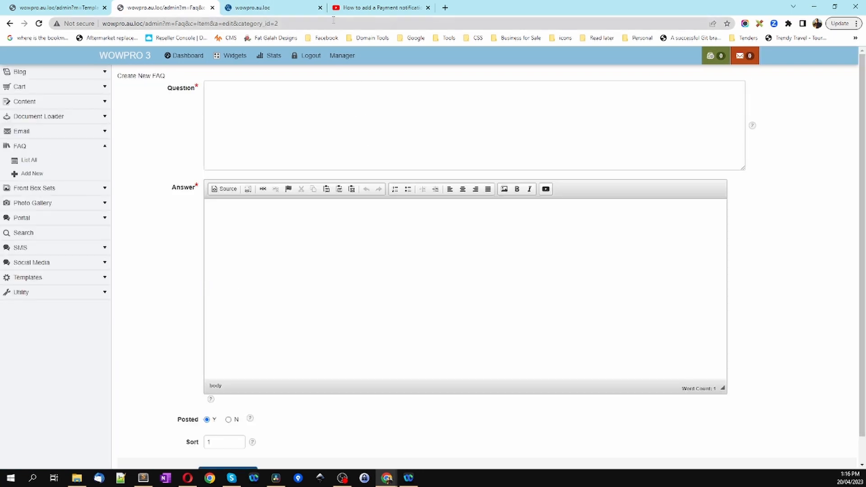
pyautogui.click(375, 9)
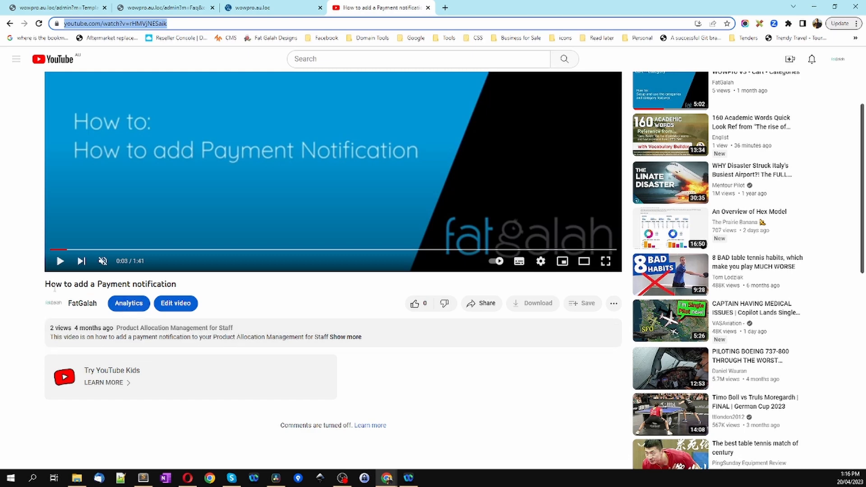
pyautogui.moveTo(46, 284); pyautogui.dragTo(176, 284)
pyautogui.hotkey('ctrl', 'c')
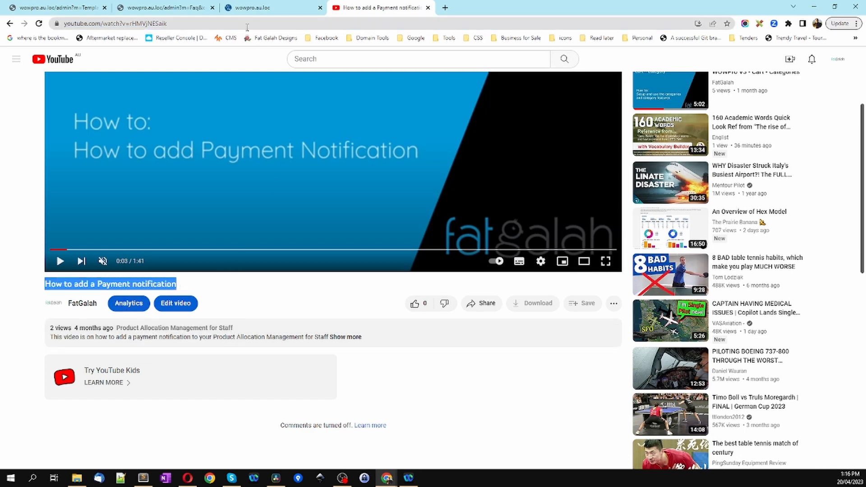
pyautogui.click(167, 8)
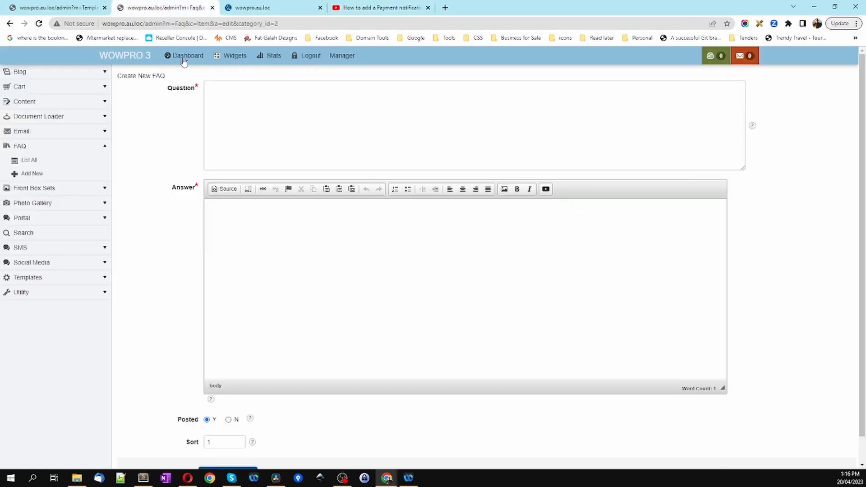
pyautogui.click(261, 95)
pyautogui.hotkey('ctrl', 'v')
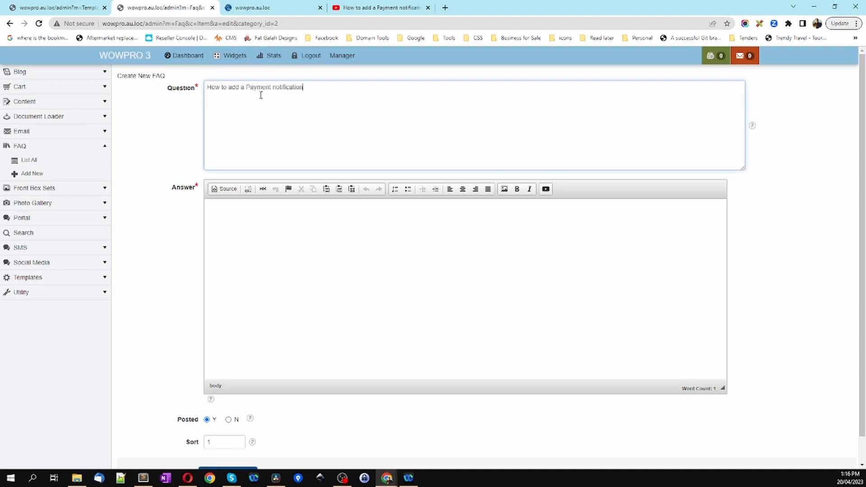
# Embed the YouTube video "How to add a Payment notification" in the answer by its URL, with suggested videos at the end turned off.
pyautogui.click(280, 228)
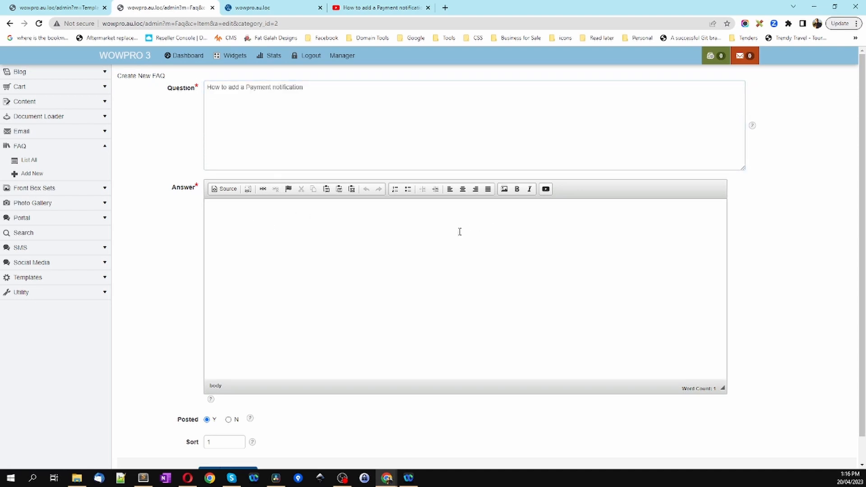
pyautogui.click(402, 9)
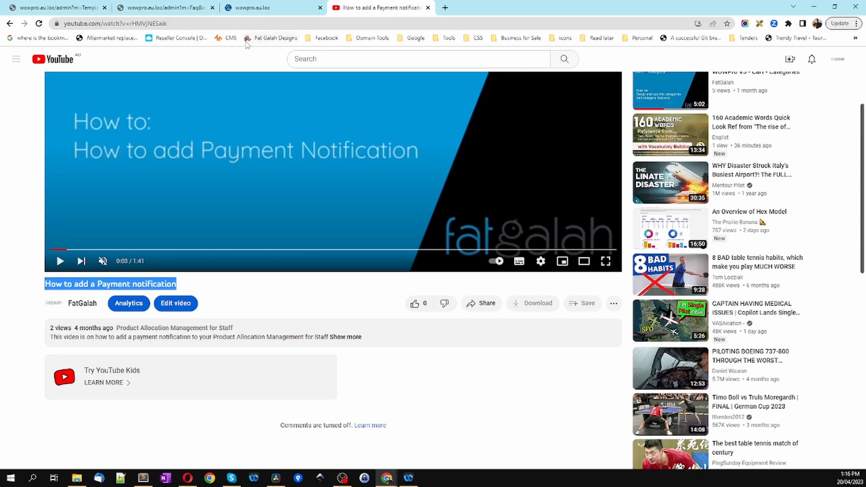
pyautogui.click(177, 26)
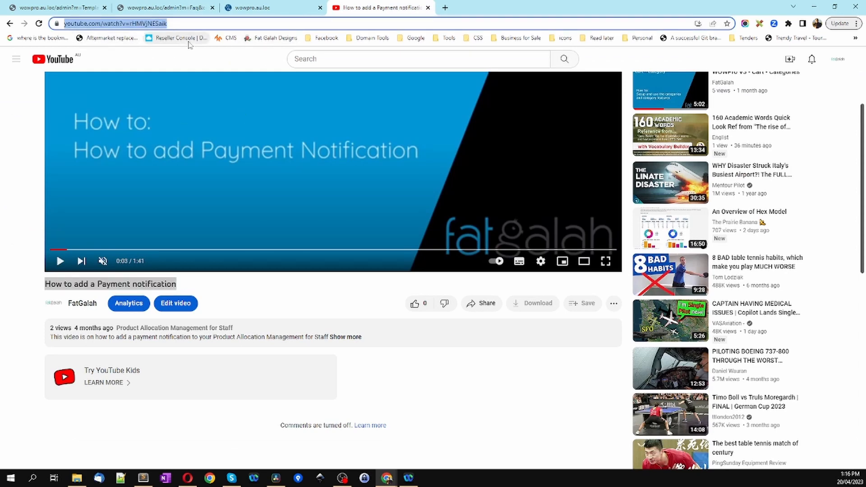
pyautogui.click(181, 9)
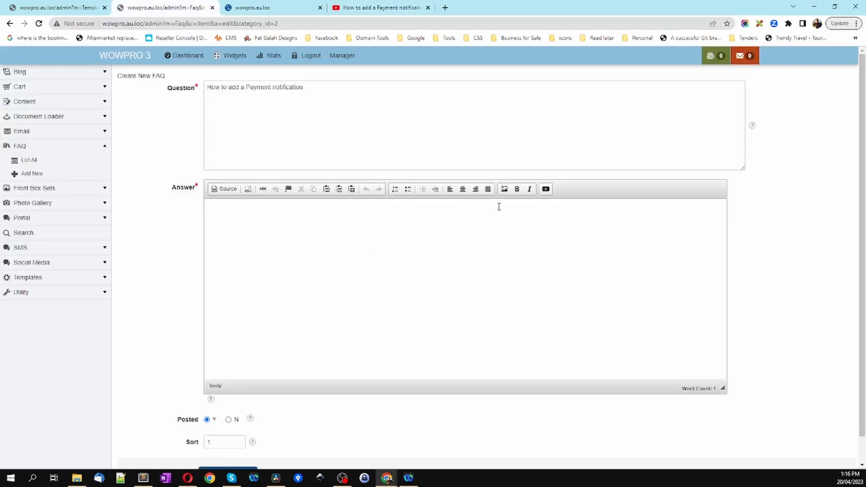
pyautogui.click(545, 191)
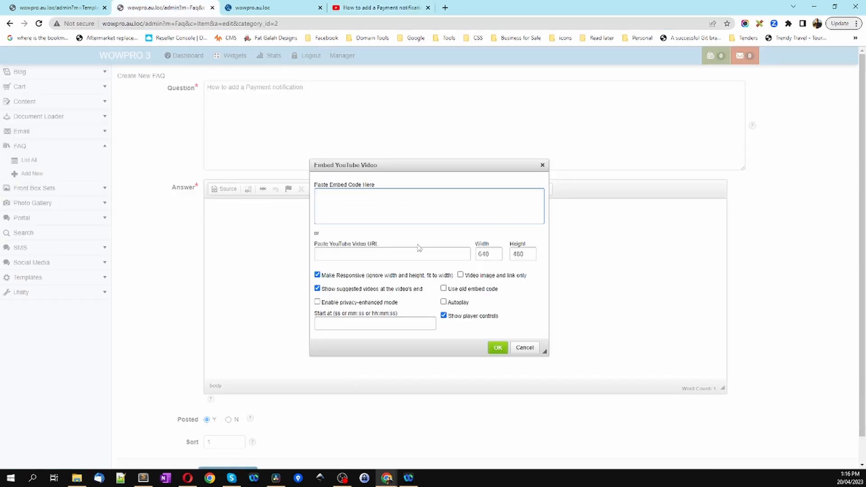
pyautogui.click(400, 254)
pyautogui.write('https://www.youtube.com/watch?v=rLIMVjNESaik')
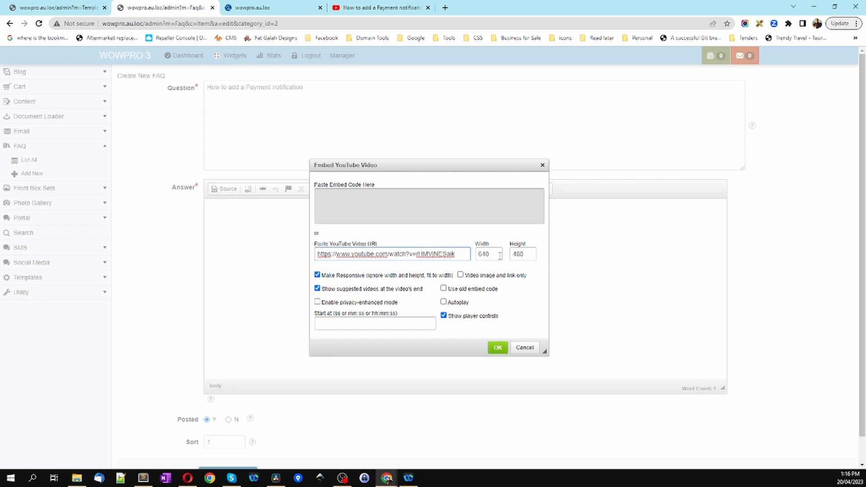
pyautogui.click(317, 289)
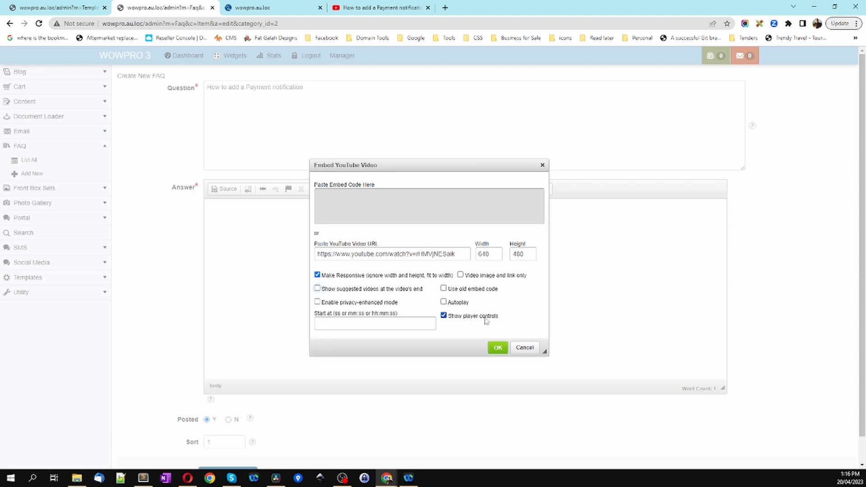
pyautogui.click(498, 348)
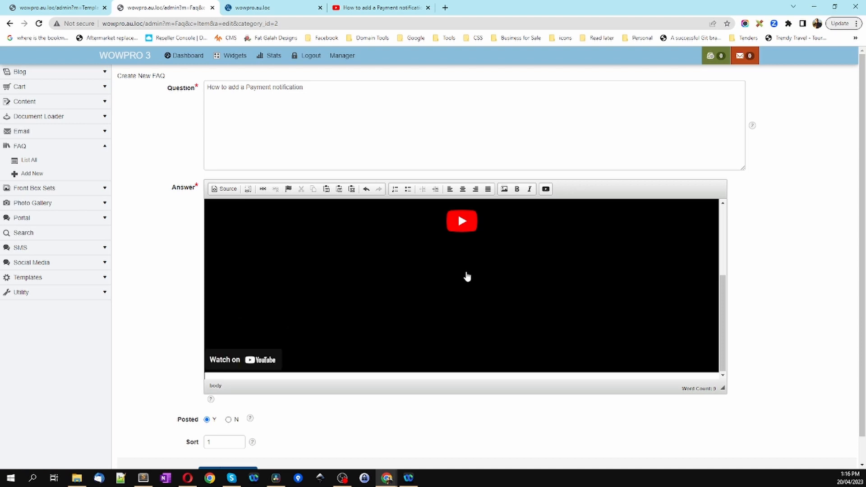
# Review the Payment notification FAQ, then save it and return to the Portal category.
pyautogui.scroll(-1, 178, 243)
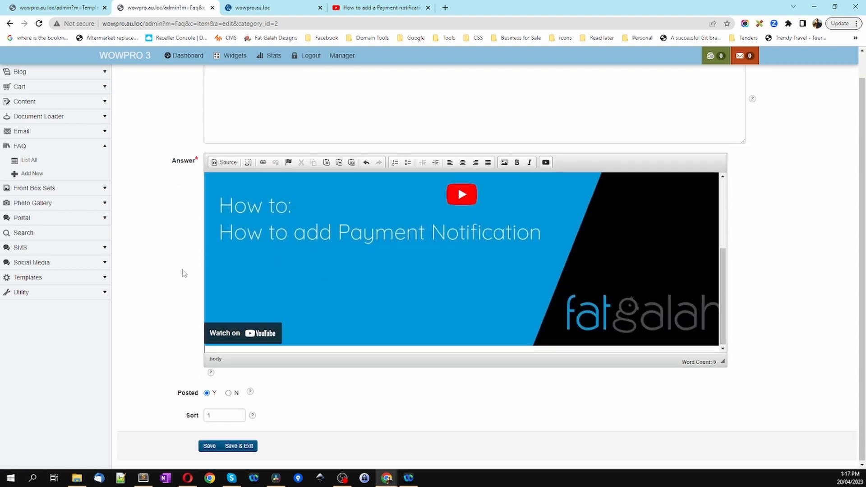
pyautogui.scroll(1, 171, 311)
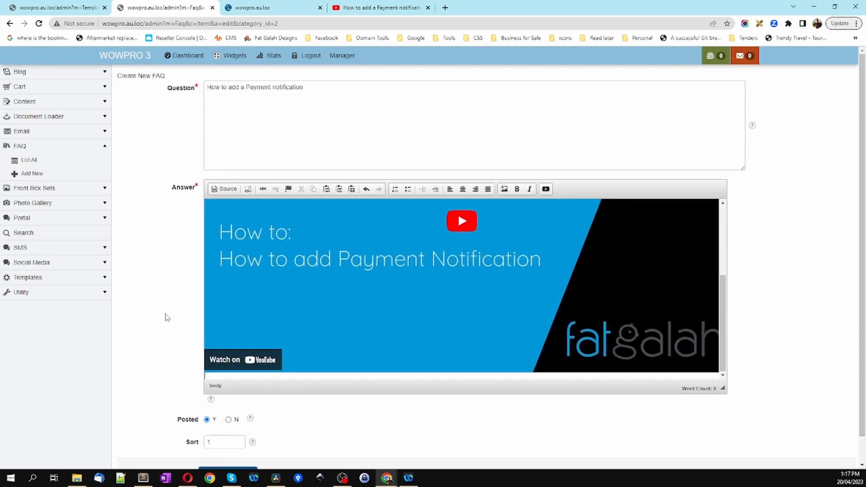
pyautogui.scroll(-1, 174, 315)
pyautogui.click(244, 445)
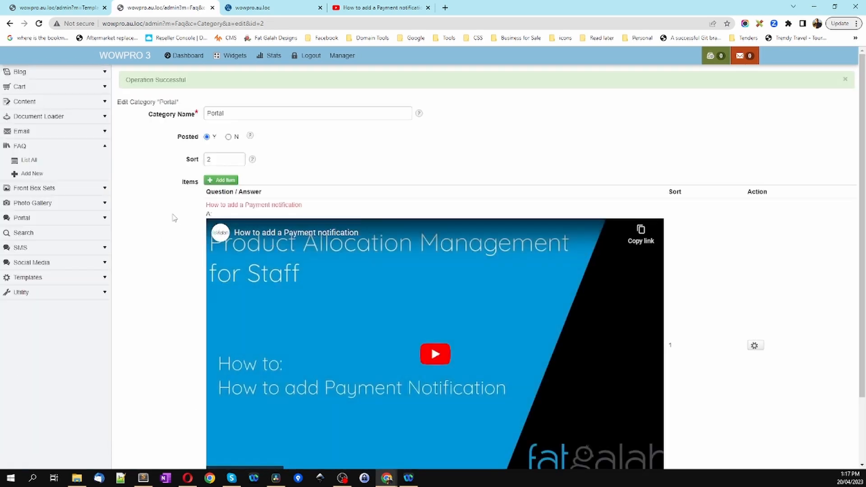
# On YouTube, open the video "Purchasing as a staff member" from the FatGalah channel's videos.
pyautogui.click(398, 9)
pyautogui.scroll(3, 444, 187)
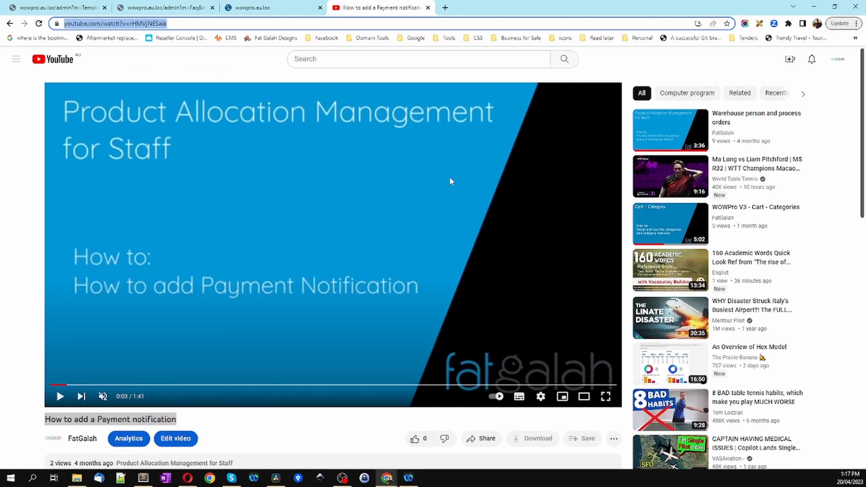
pyautogui.click(82, 438)
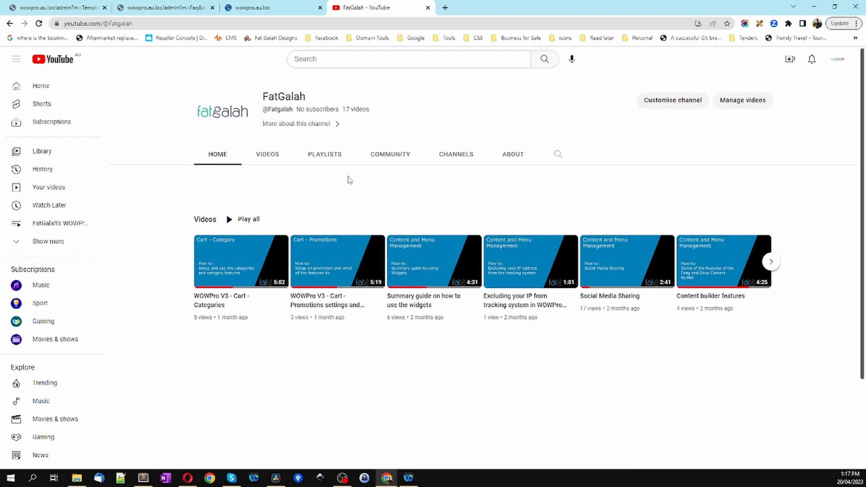
pyautogui.click(276, 157)
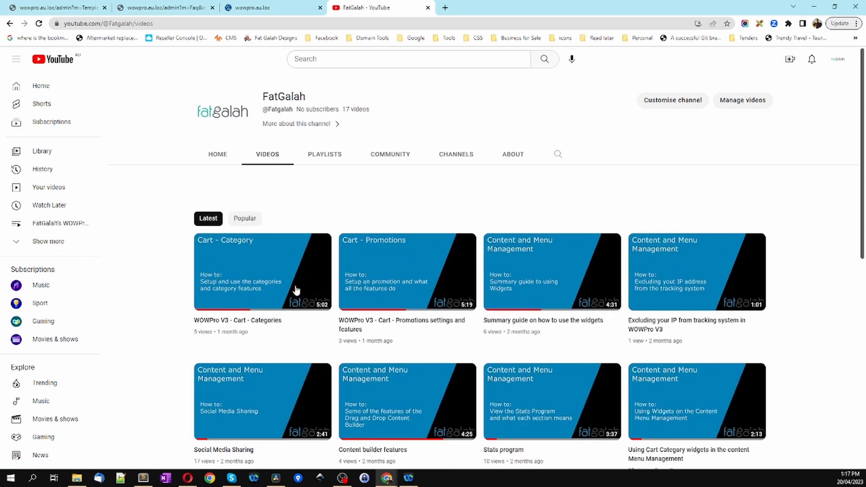
pyautogui.scroll(-4, 296, 290)
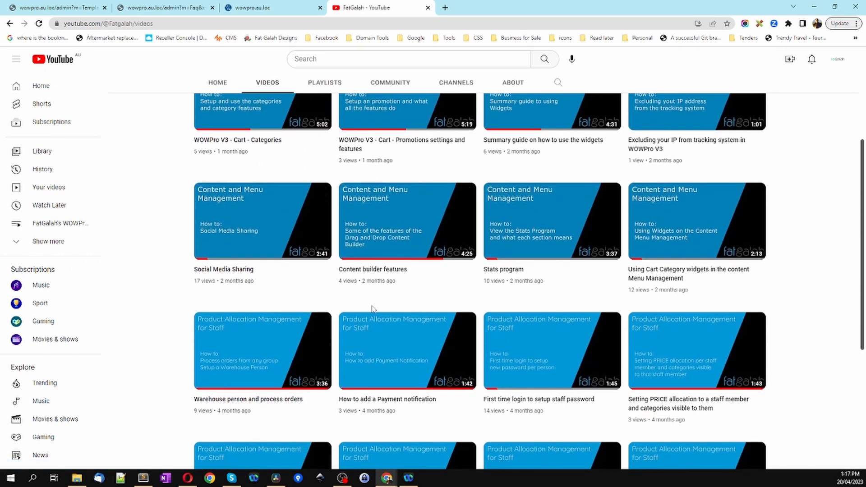
pyautogui.scroll(-3, 373, 309)
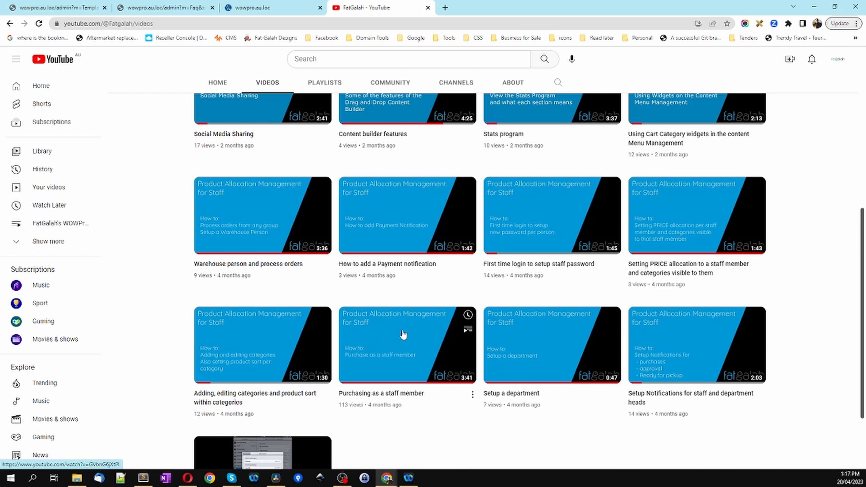
pyautogui.click(402, 334)
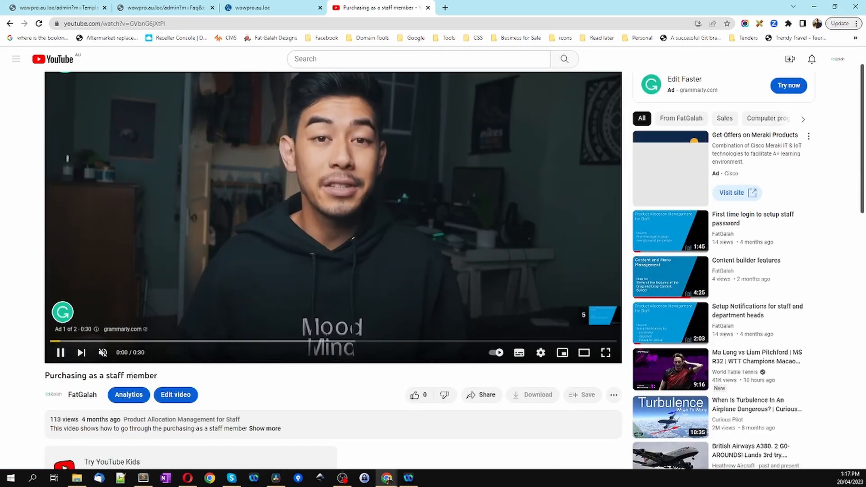
# Add another FAQ item to the Portal category, with the video title "Purchasing as a staff member" copied in as its question.
pyautogui.moveTo(174, 375); pyautogui.dragTo(45, 378)
pyautogui.hotkey('ctrl', 'c')
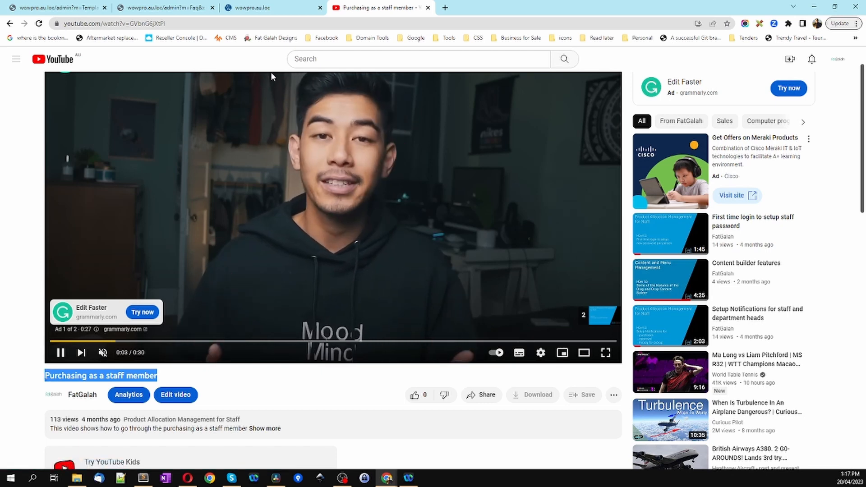
pyautogui.click(164, 9)
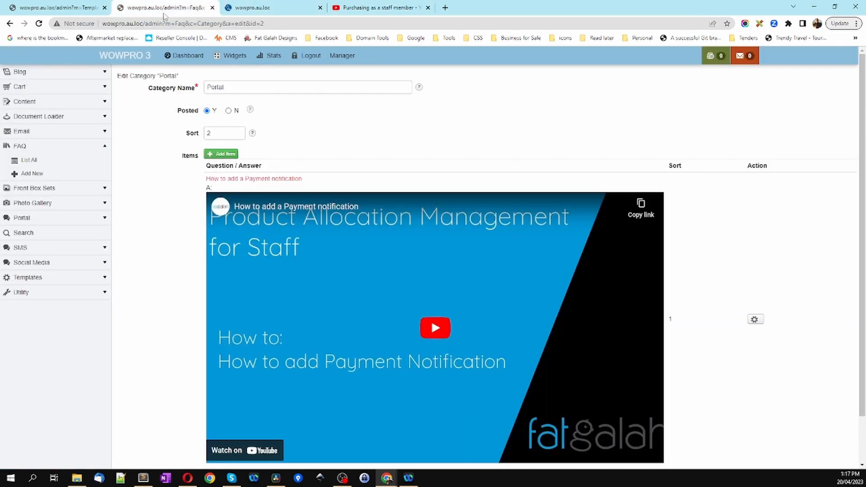
pyautogui.click(219, 154)
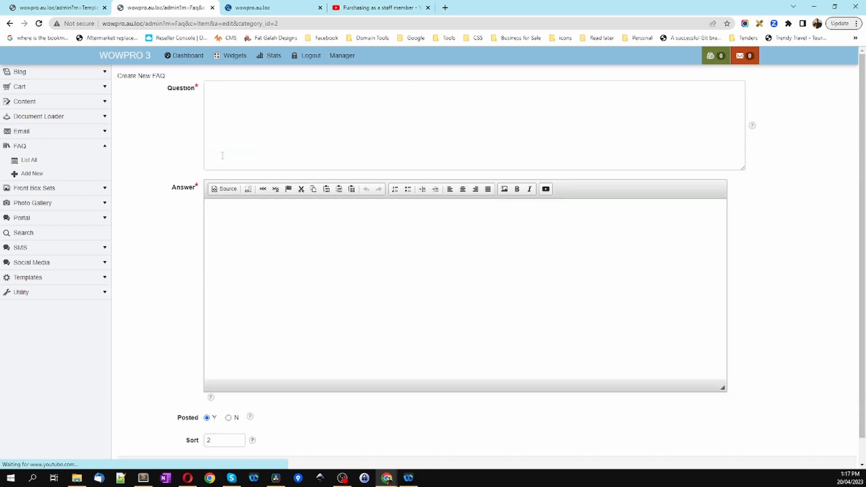
pyautogui.click(248, 97)
pyautogui.hotkey('ctrl', 'v')
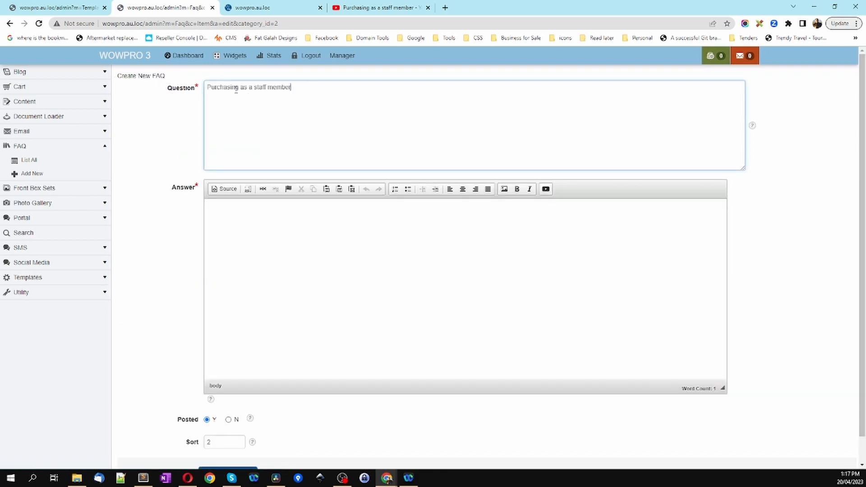
# On YouTube, skip the ad and copy the URL of the video "Purchasing as a staff member".
pyautogui.click(343, 7)
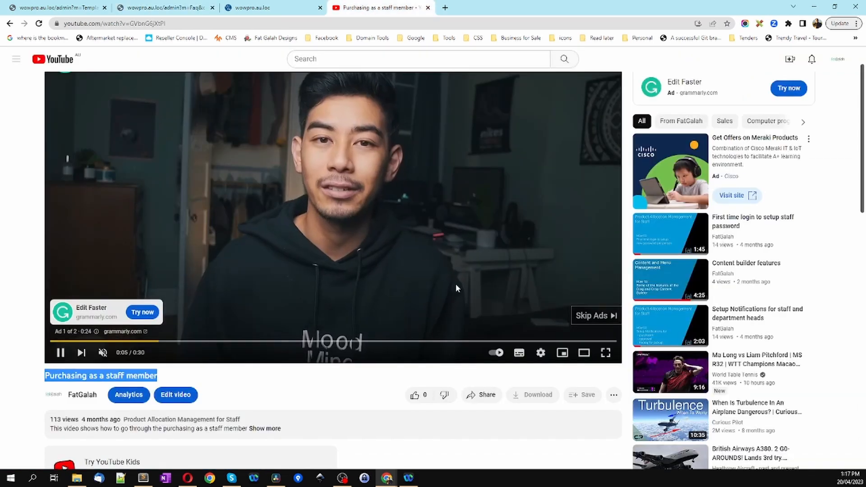
pyautogui.click(593, 315)
pyautogui.click(205, 22)
pyautogui.hotkey('ctrl', 'c')
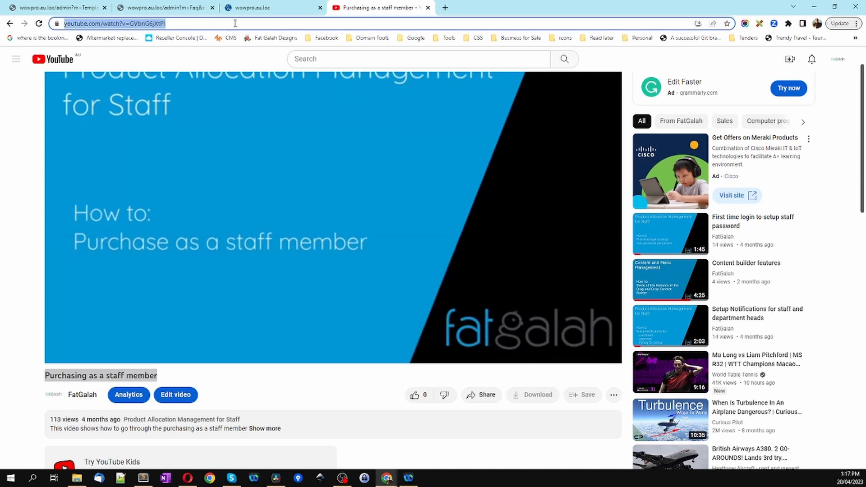
# Embed the copied video URL in the new FAQ's answer, with suggested videos at the video's end turned off.
pyautogui.click(184, 9)
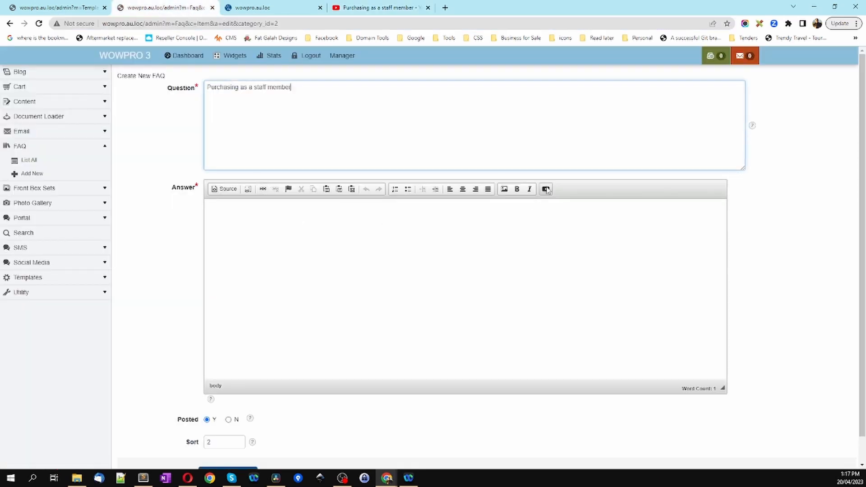
pyautogui.click(545, 189)
pyautogui.click(386, 251)
pyautogui.hotkey('ctrl', 'v')
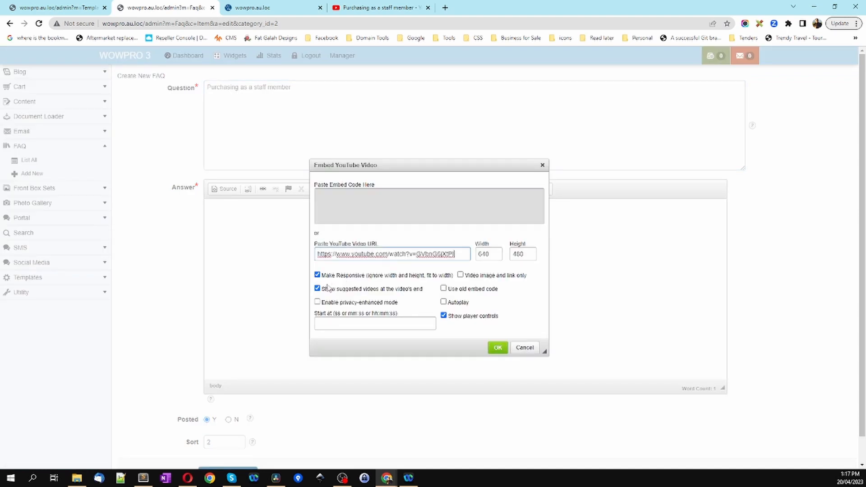
pyautogui.click(317, 289)
pyautogui.click(497, 348)
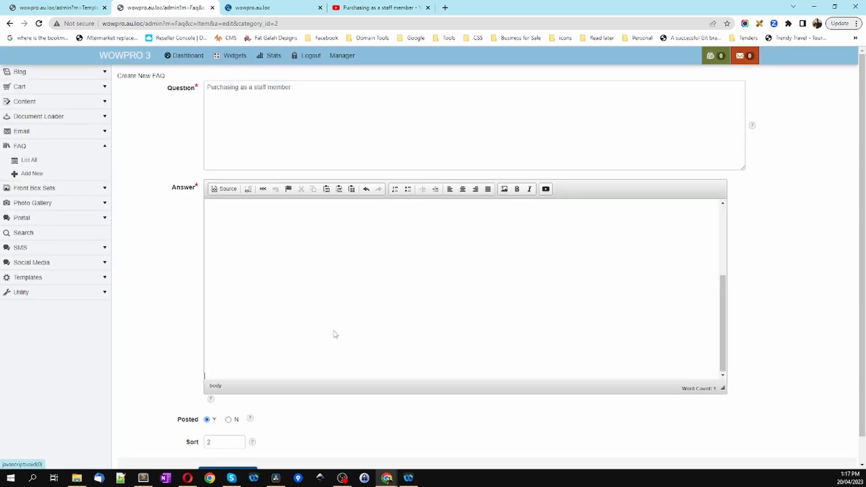
# Save the "Purchasing as a staff member" FAQ, return to the Portal category and review its item list.
pyautogui.click(238, 445)
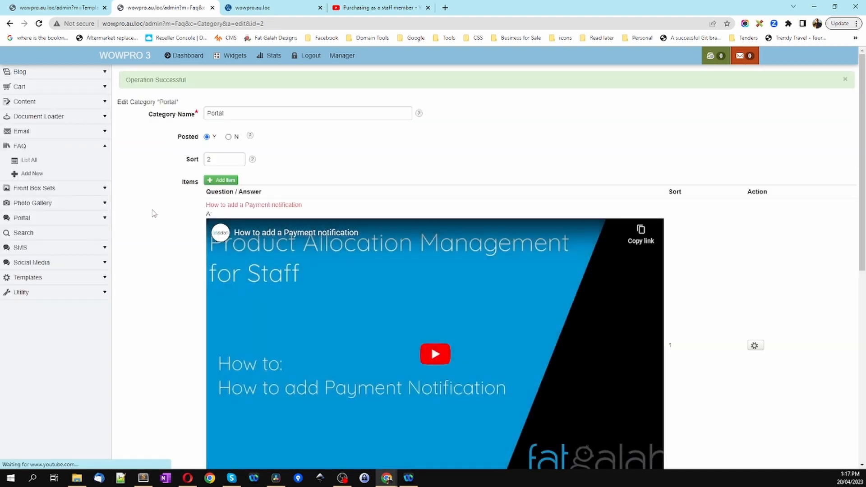
pyautogui.scroll(-5, 168, 207)
pyautogui.scroll(-3, 167, 207)
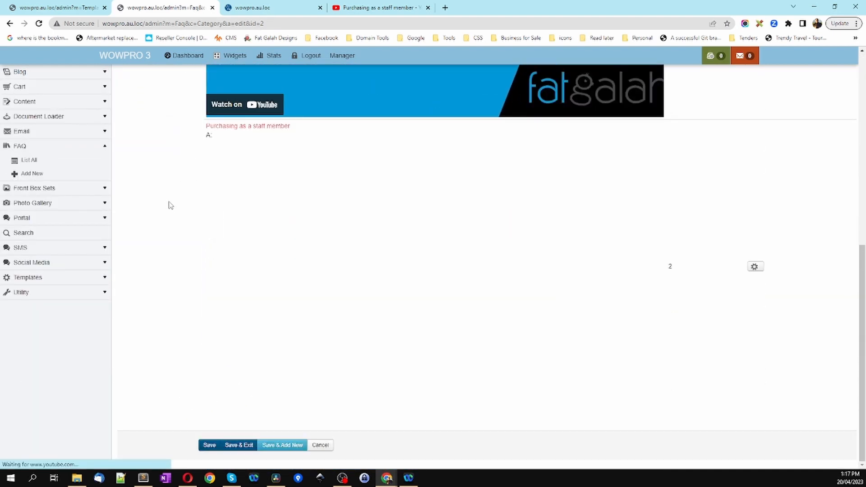
pyautogui.scroll(8, 168, 203)
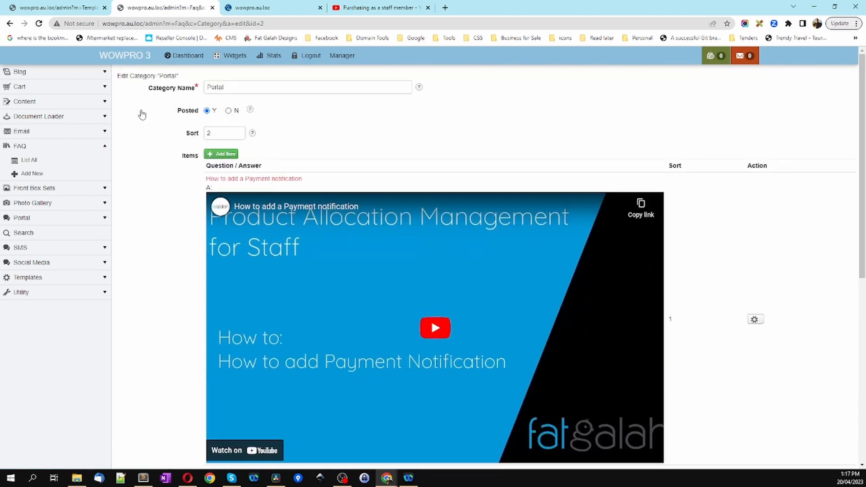
# Add a Portal item with the question "Ask a question" and the answer "The answer", then save and exit it.
pyautogui.click(221, 154)
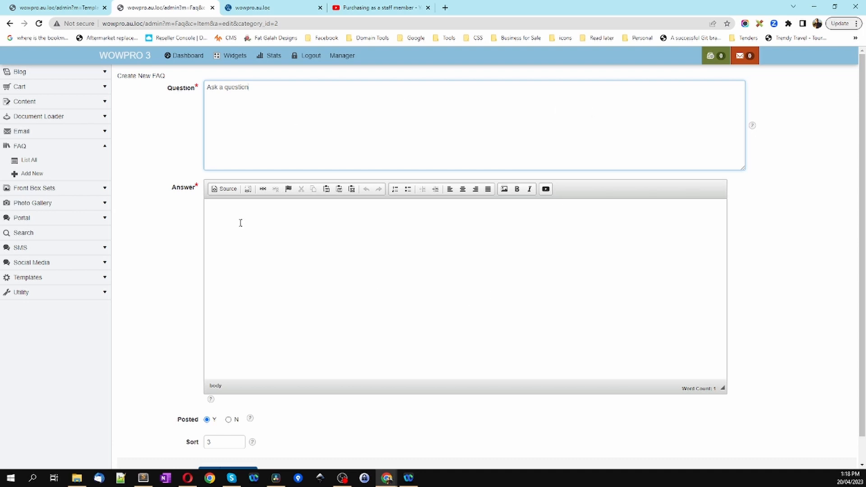
pyautogui.click(317, 240)
pyautogui.write('The answer')
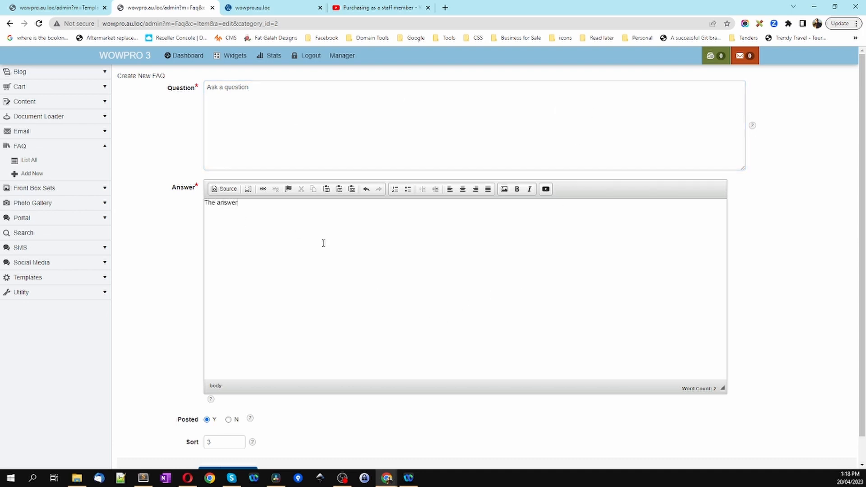
pyautogui.scroll(-1, 355, 330)
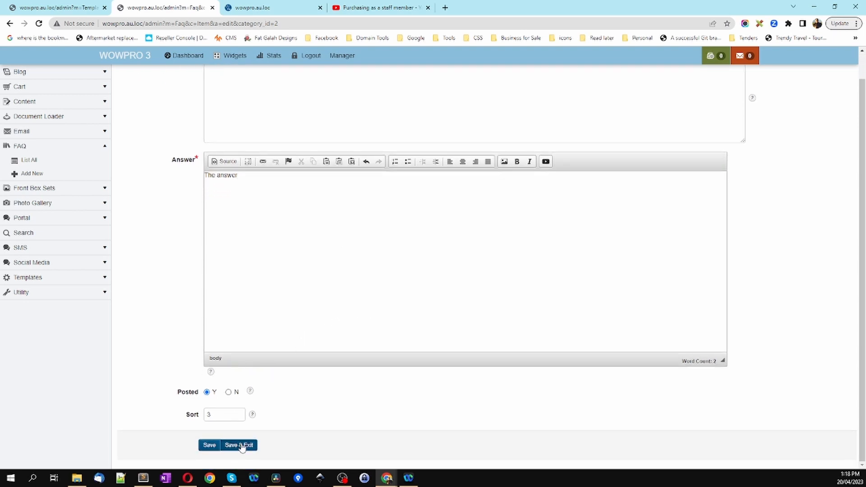
pyautogui.click(240, 447)
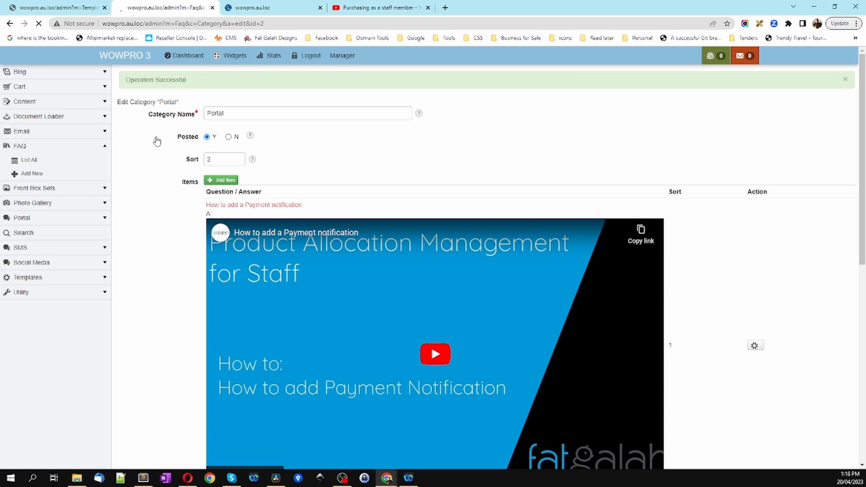
# Look up the usage code of the "FAQs for Category Portal" widget in the widget list.
pyautogui.click(233, 58)
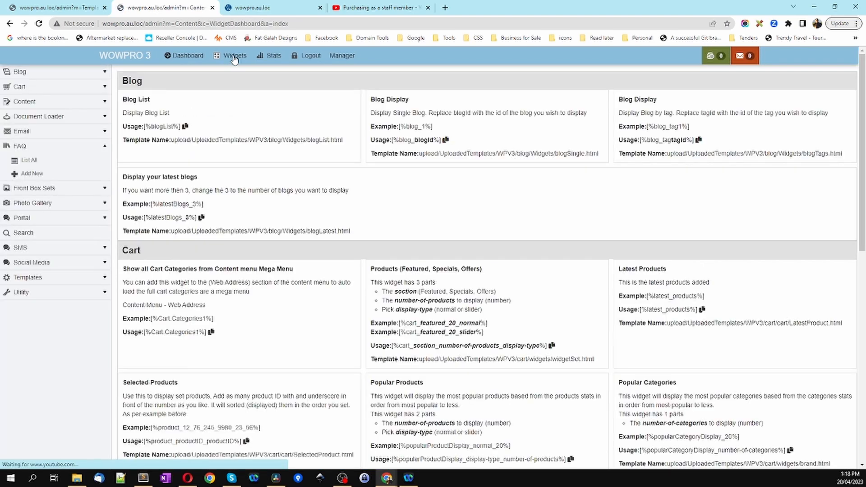
pyautogui.scroll(-10, 212, 131)
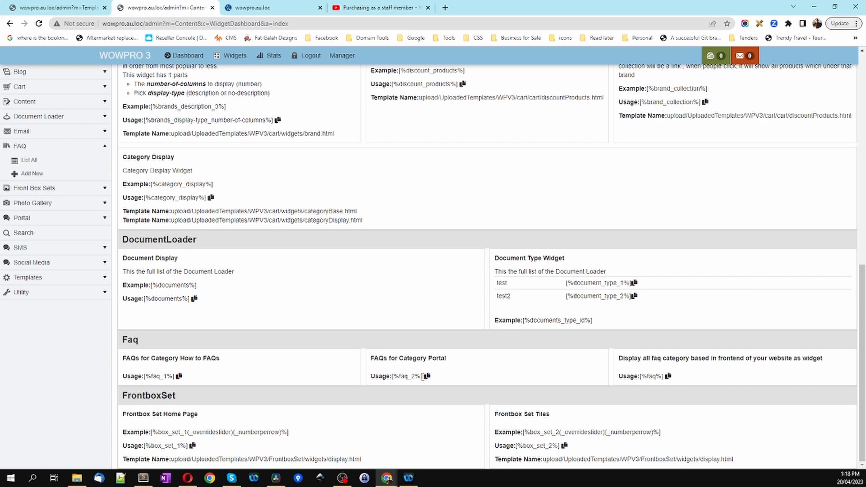
pyautogui.moveTo(422, 376); pyautogui.dragTo(395, 378)
# Open the FAQs page from Content & Menu and start editing its content in the Content Builder.
pyautogui.click(60, 101)
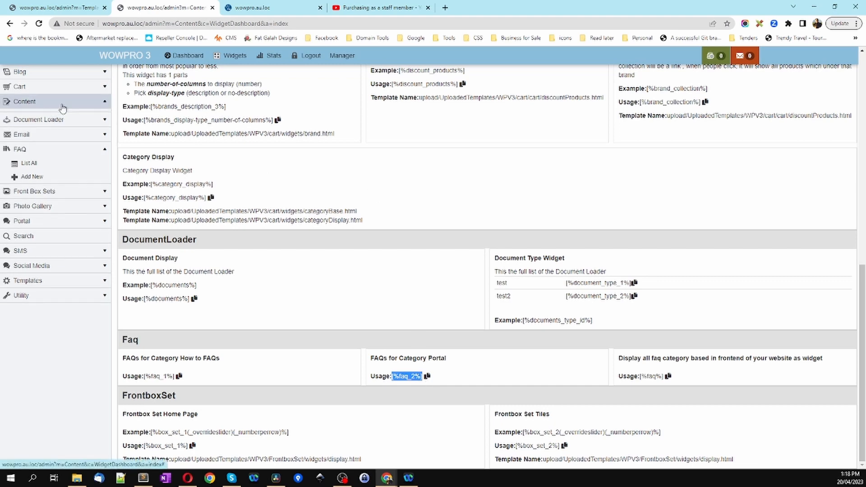
pyautogui.click(58, 117)
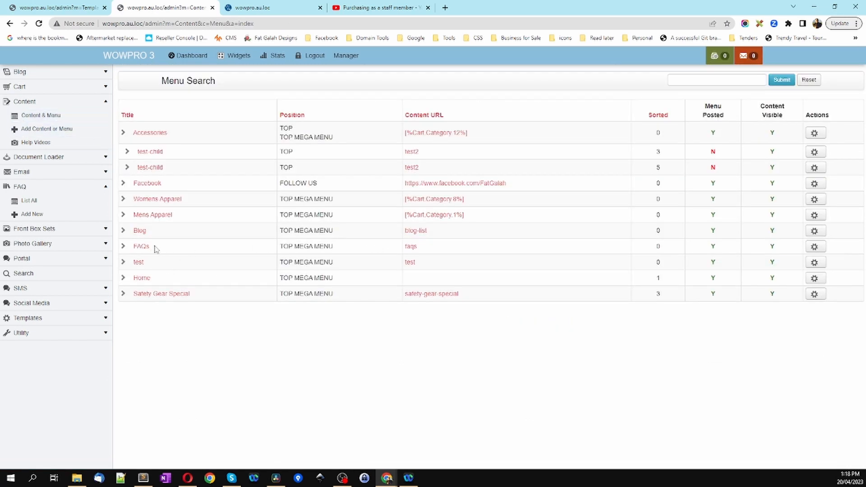
pyautogui.click(141, 246)
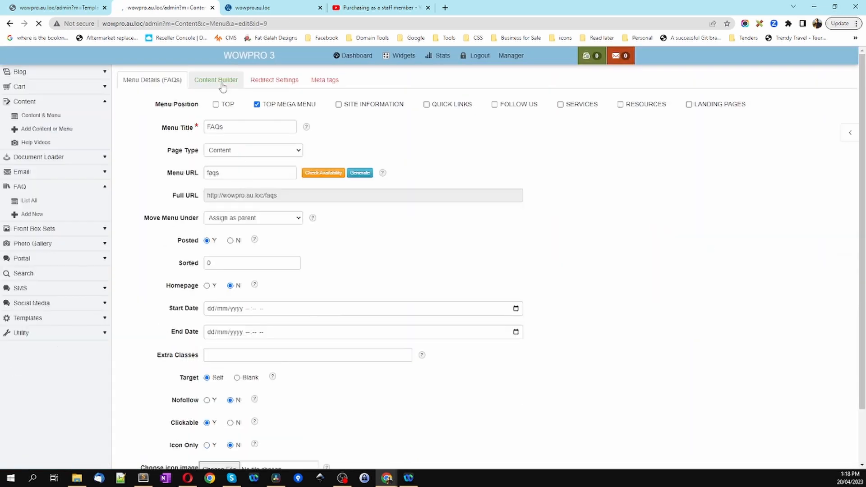
pyautogui.click(216, 80)
pyautogui.click(154, 128)
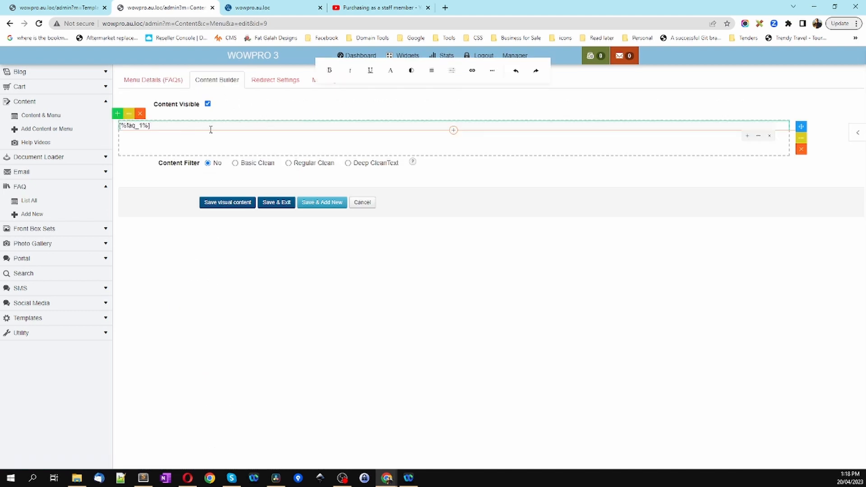
# Duplicate the [%faq_1%] element within its row and change the copy's code to [%faq_2%].
pyautogui.click(759, 136)
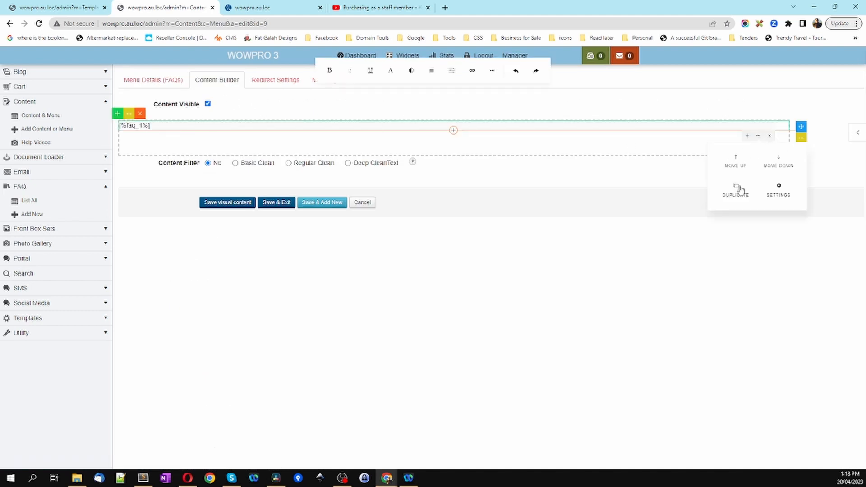
pyautogui.click(735, 191)
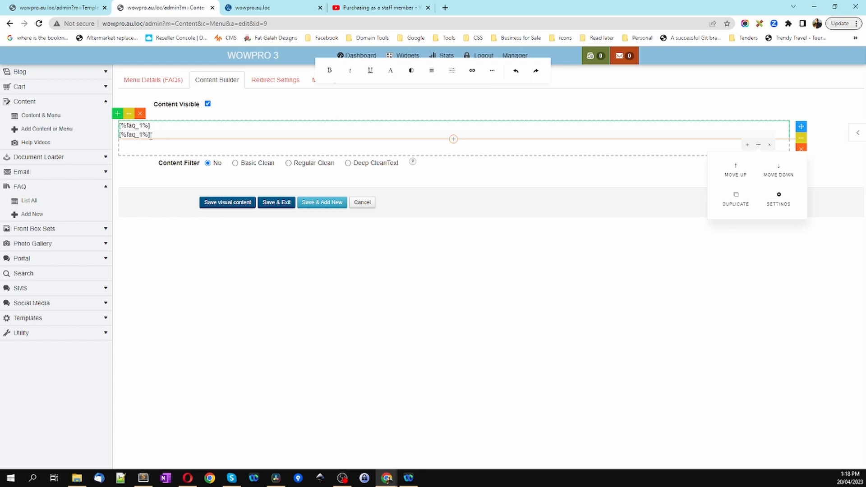
pyautogui.moveTo(151, 136); pyautogui.dragTo(125, 135)
pyautogui.click(130, 181)
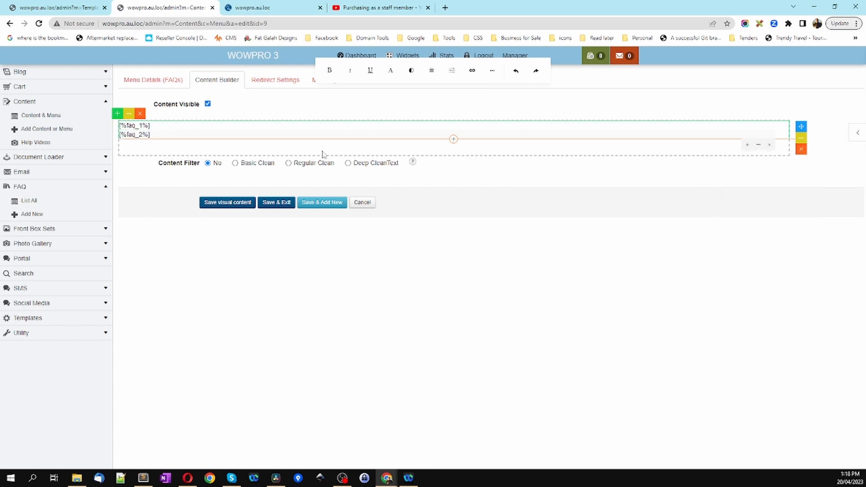
# Add a Spacer block from the Basic snippets to the page and move the FAQ widget row above it.
pyautogui.click(854, 134)
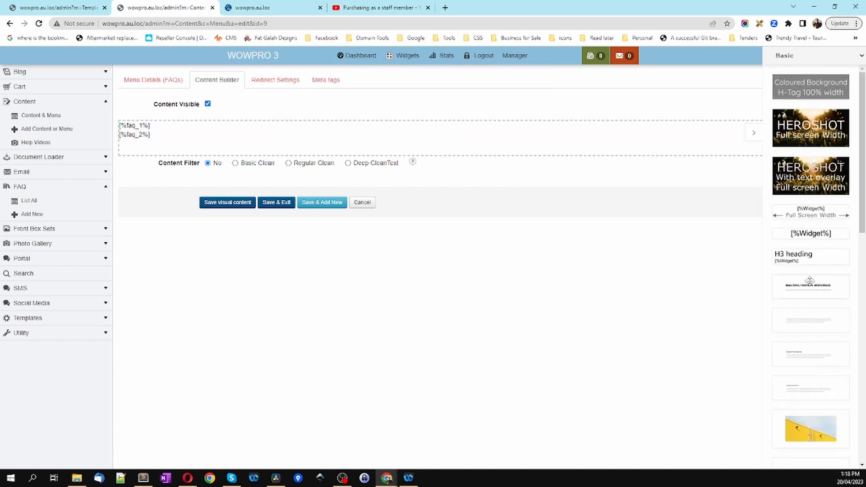
pyautogui.scroll(-6, 809, 280)
pyautogui.scroll(-4, 814, 240)
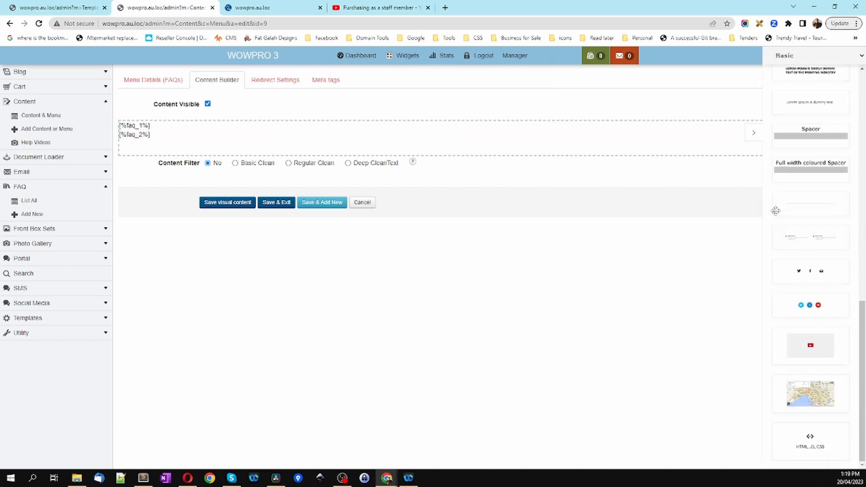
pyautogui.moveTo(804, 141); pyautogui.dragTo(211, 142)
pyautogui.click(171, 161)
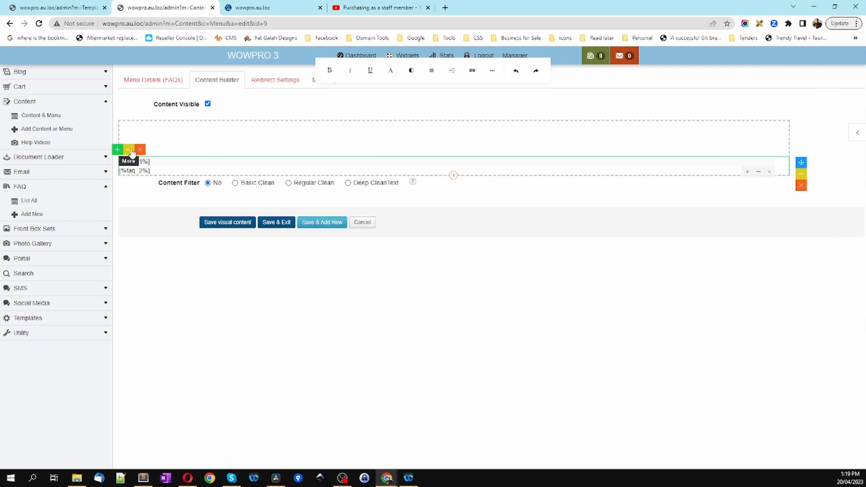
pyautogui.moveTo(798, 163); pyautogui.dragTo(796, 137)
# Delete the [%faq_2%] element from the FAQ widget row.
pyautogui.click(798, 138)
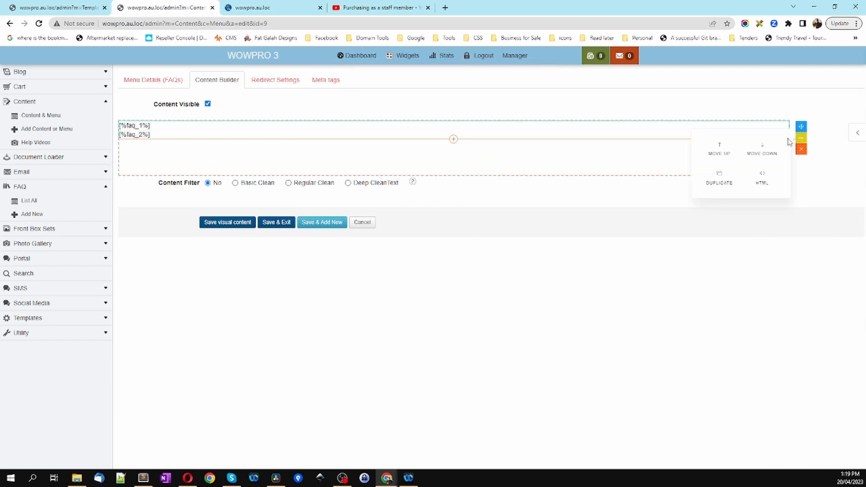
pyautogui.click(652, 136)
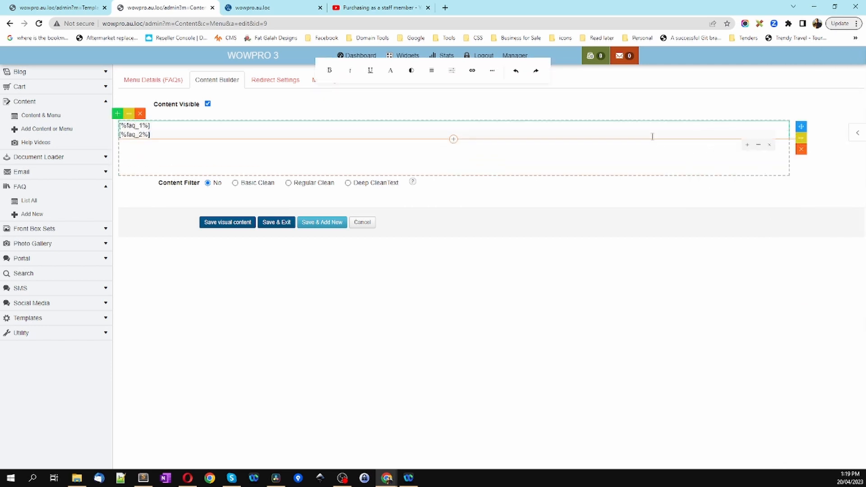
pyautogui.click(769, 145)
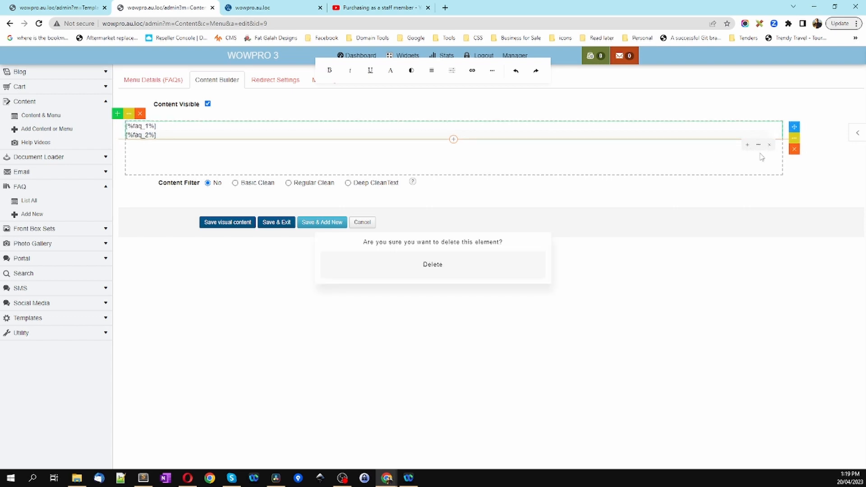
pyautogui.click(449, 265)
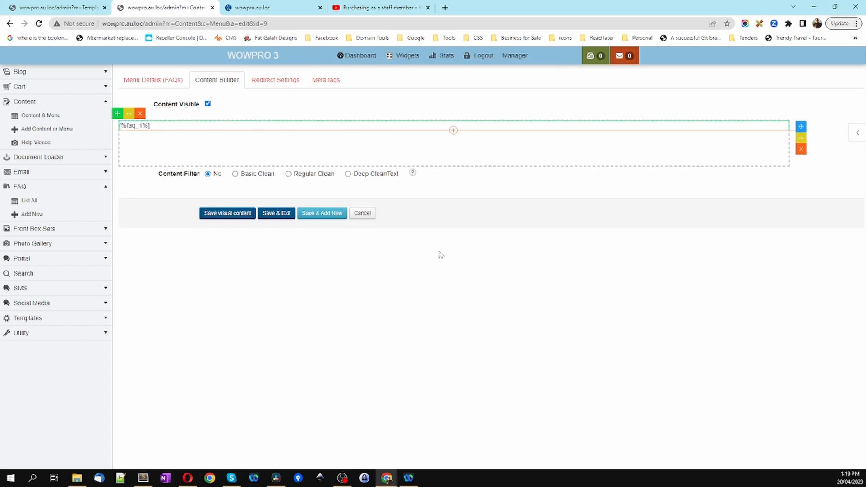
# Duplicate the [%faq_1%] row and move the copy below the spacer.
pyautogui.click(801, 138)
pyautogui.click(710, 182)
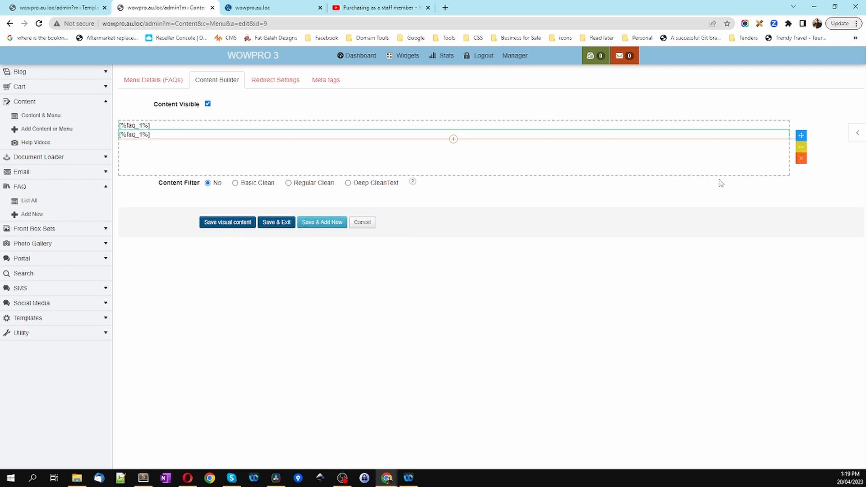
pyautogui.moveTo(801, 135); pyautogui.dragTo(786, 162)
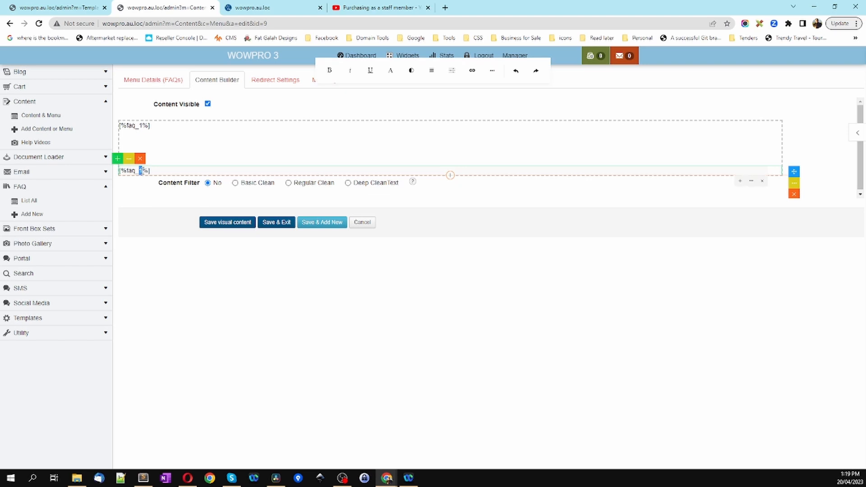
# Change the widget code in the row below the spacer to [%faq_2%] and save the visual content.
pyautogui.write('2')
pyautogui.click(200, 250)
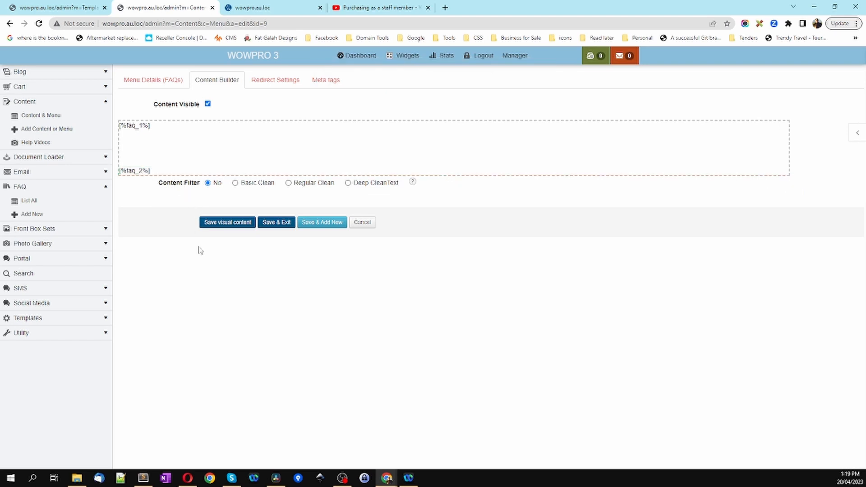
pyautogui.click(237, 226)
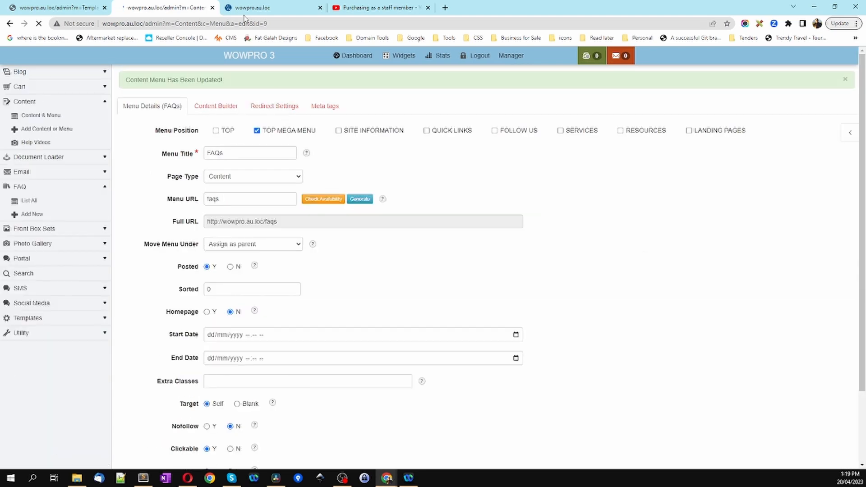
# Open the FAQs page on the public website and check the Portal items by expanding and collapsing their answers.
pyautogui.click(277, 10)
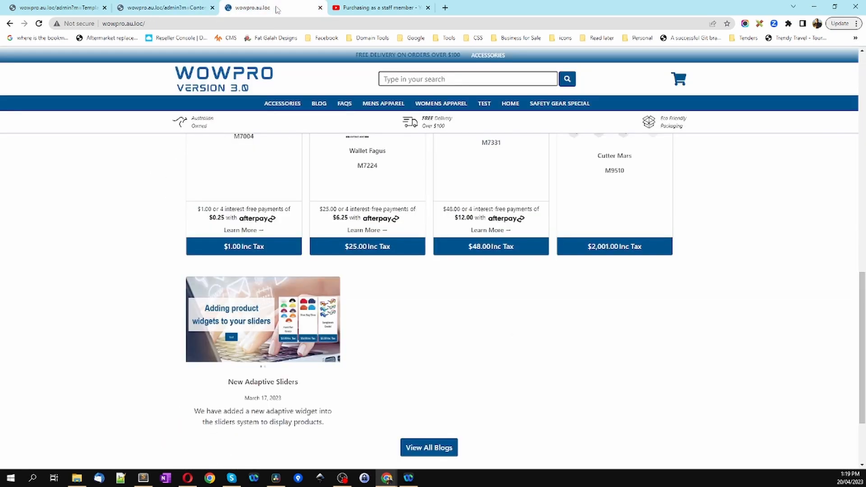
pyautogui.click(345, 104)
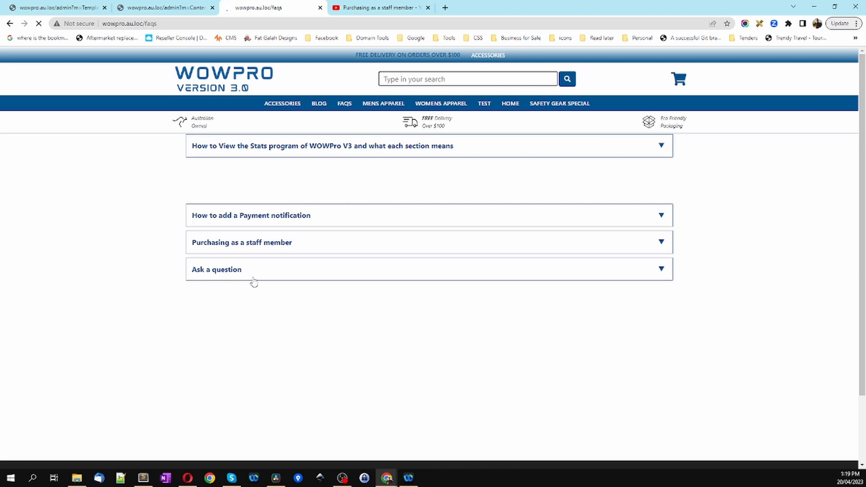
pyautogui.click(266, 271)
pyautogui.click(266, 270)
pyautogui.click(269, 247)
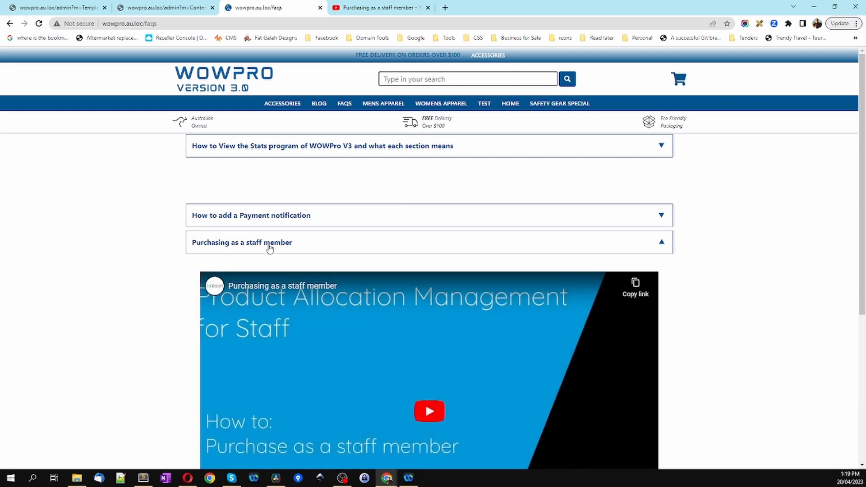
pyautogui.click(270, 245)
pyautogui.click(274, 217)
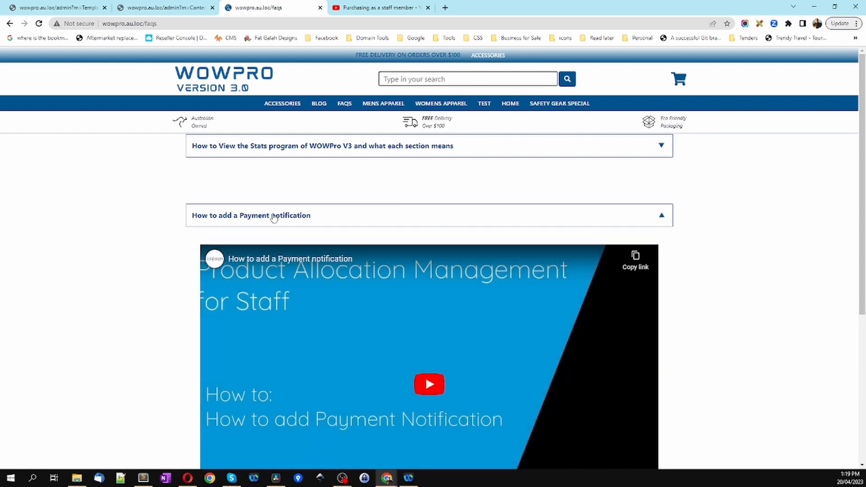
pyautogui.click(270, 214)
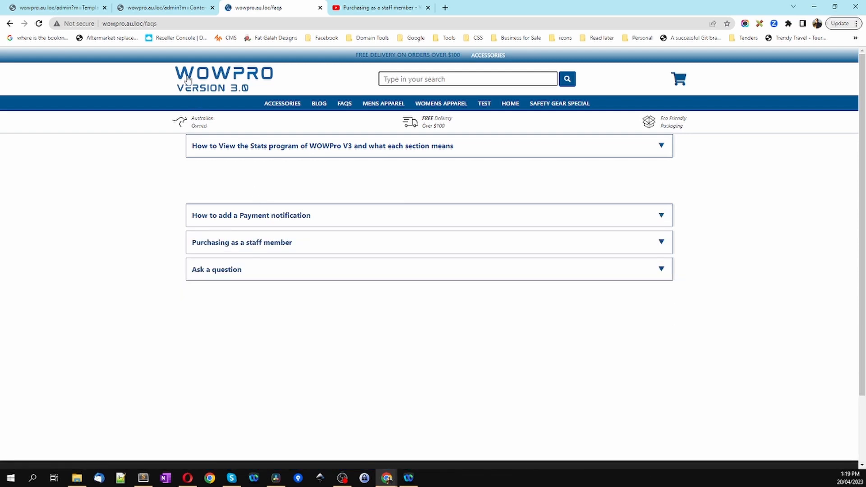